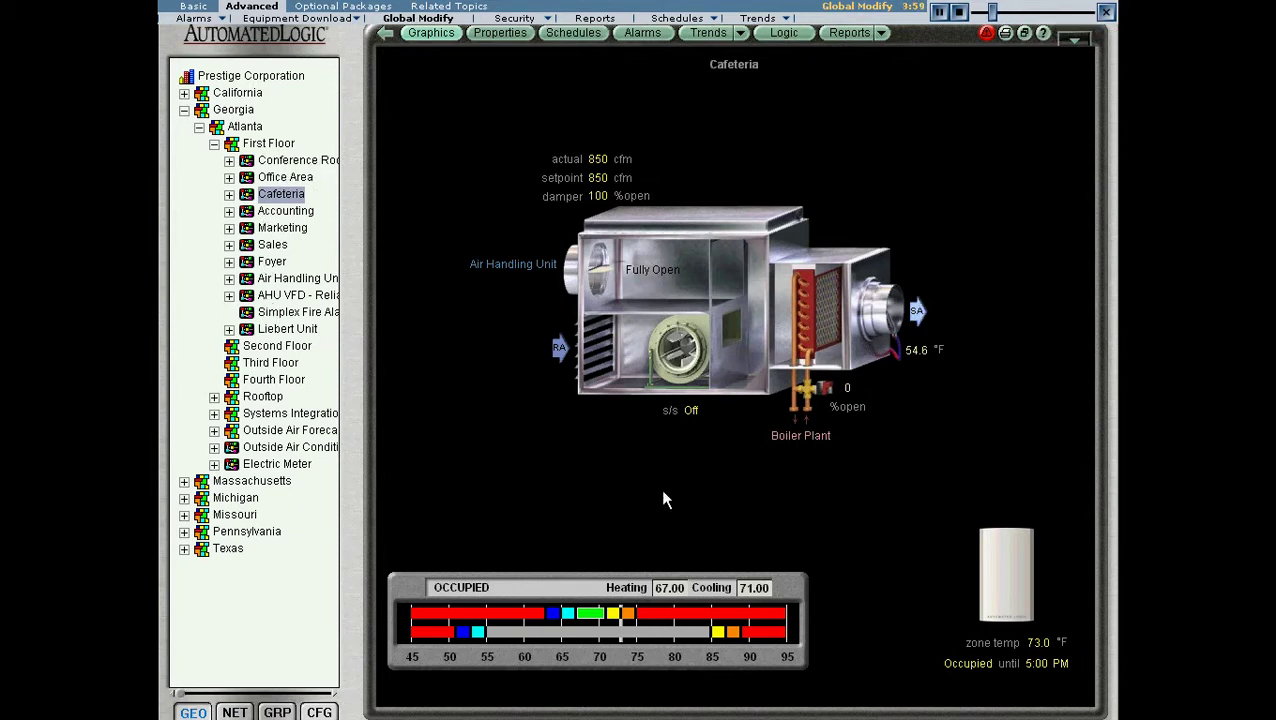
Open Global Modify for the Cafeteria zone's occupied cooling setpoint
left_click(768, 612)
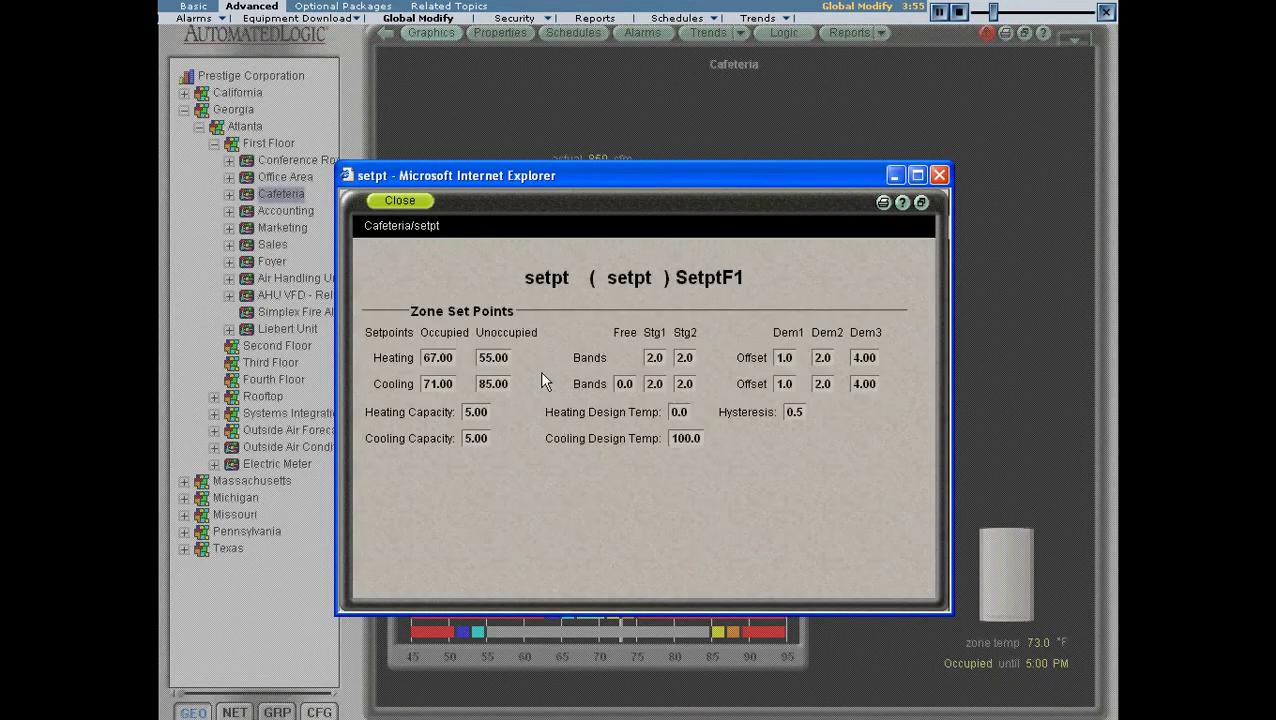
double_click(448, 381)
right_click(450, 385)
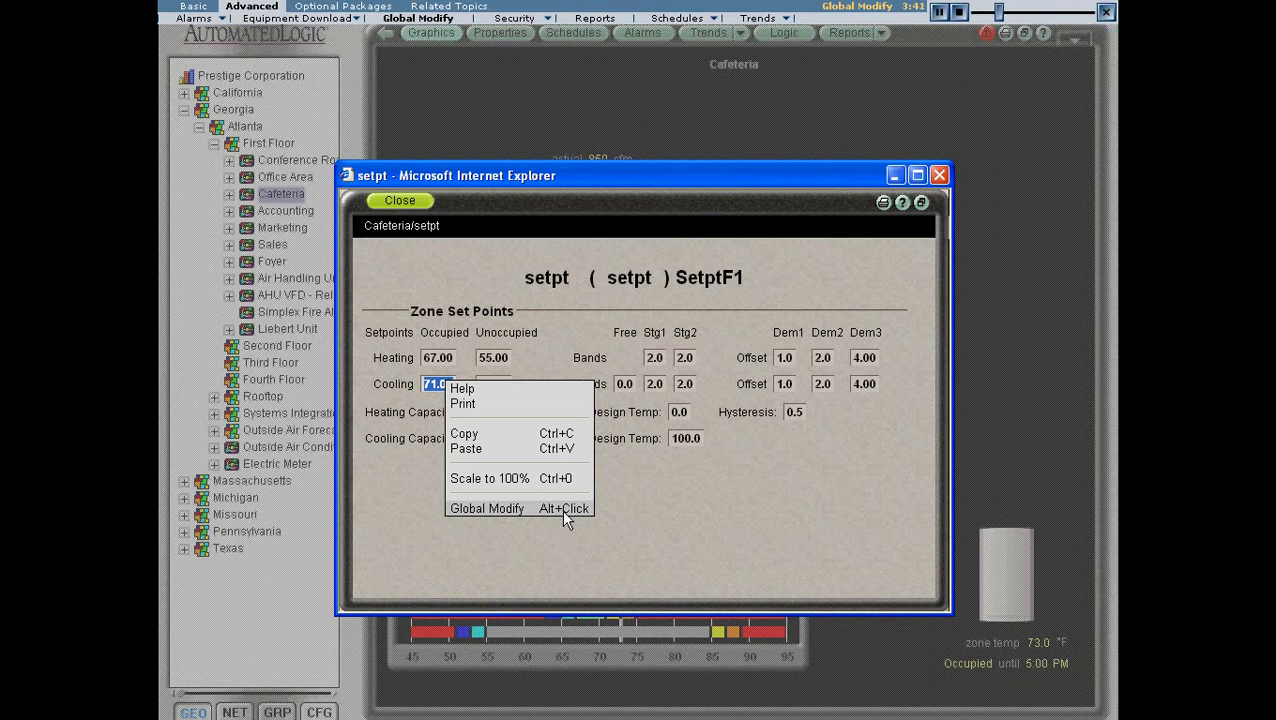
left_click(487, 510)
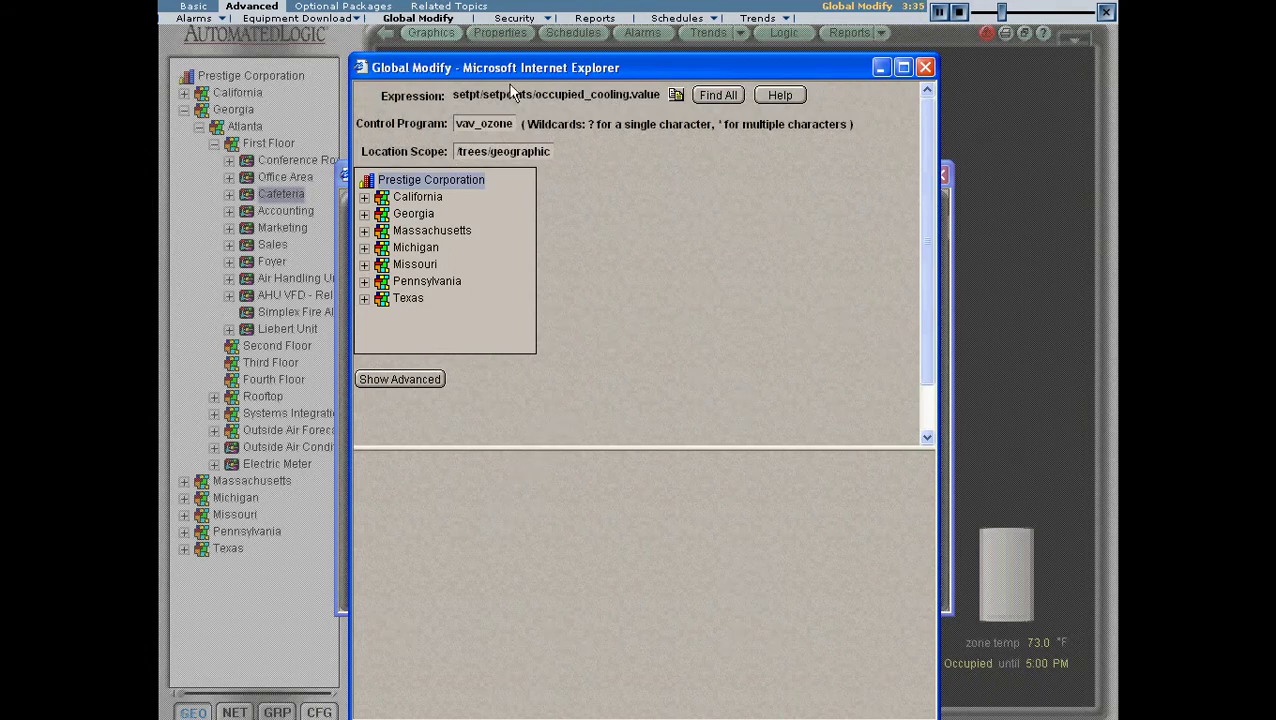
left_click(456, 94)
left_click_drag(456, 94, 660, 95)
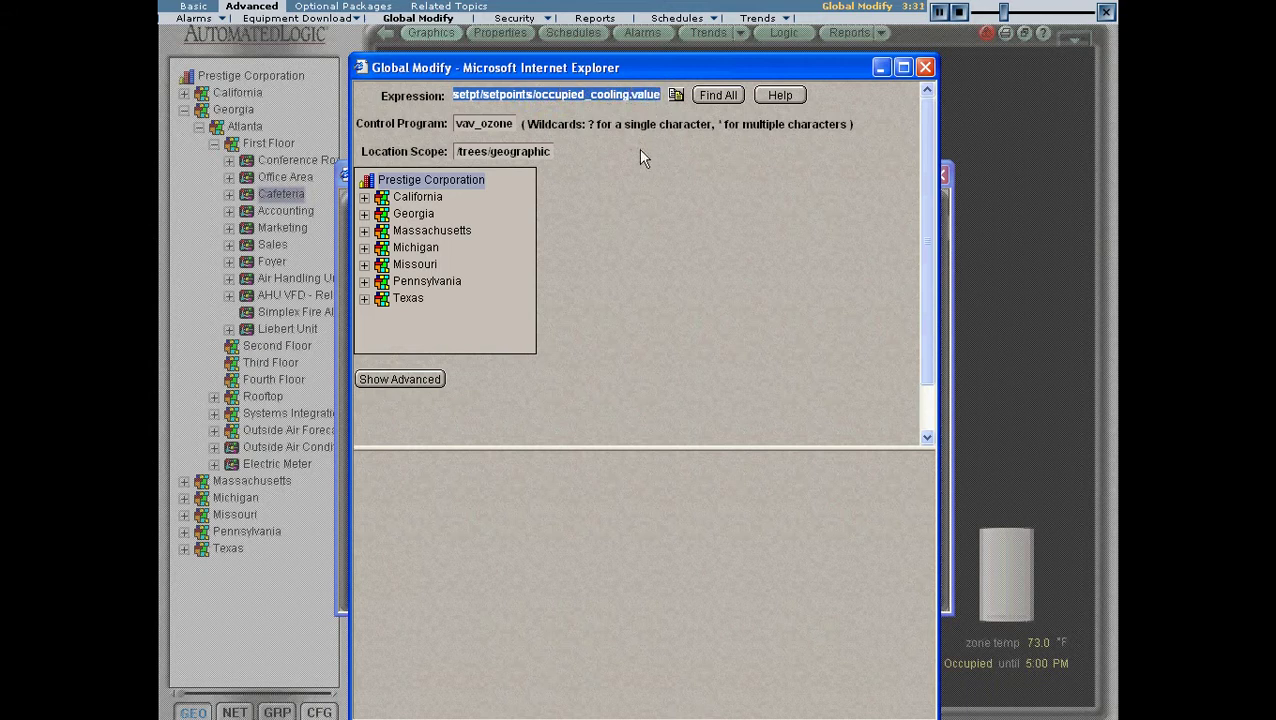
left_click(638, 149)
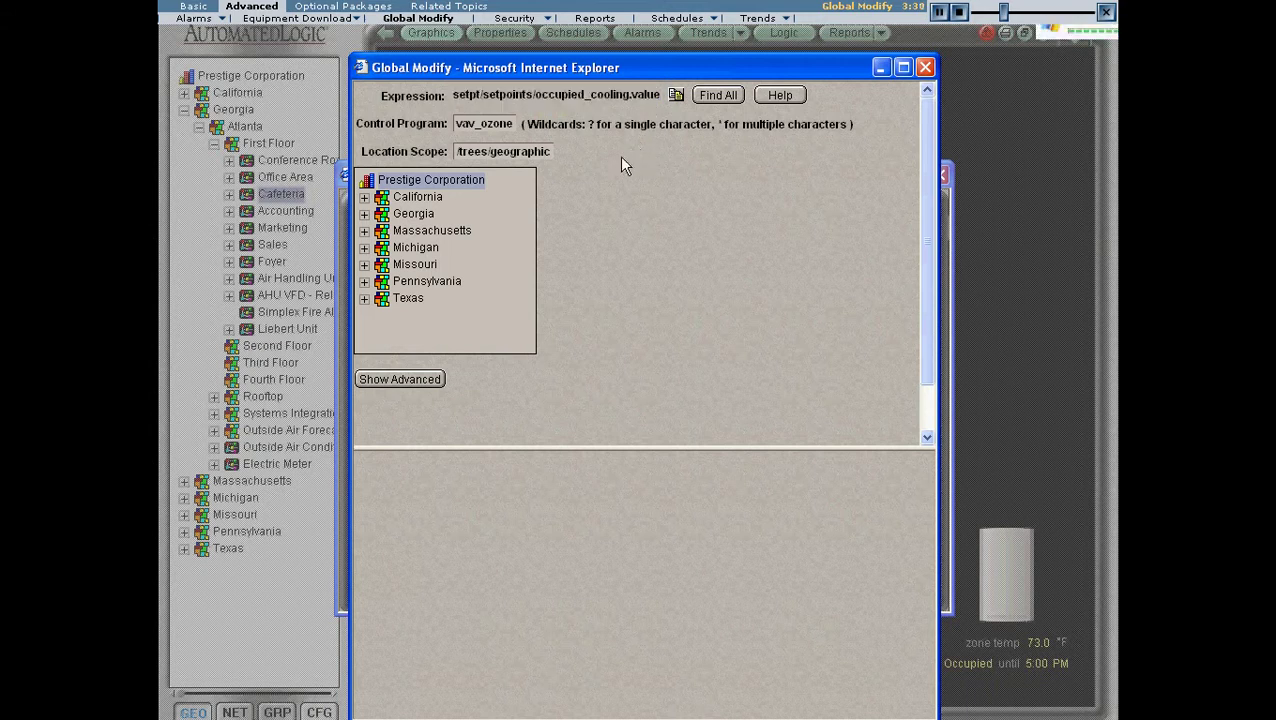
Find all occupied cooling setpoints in Georgia's Atlanta location, using the wildcard * for the control program
double_click(458, 124)
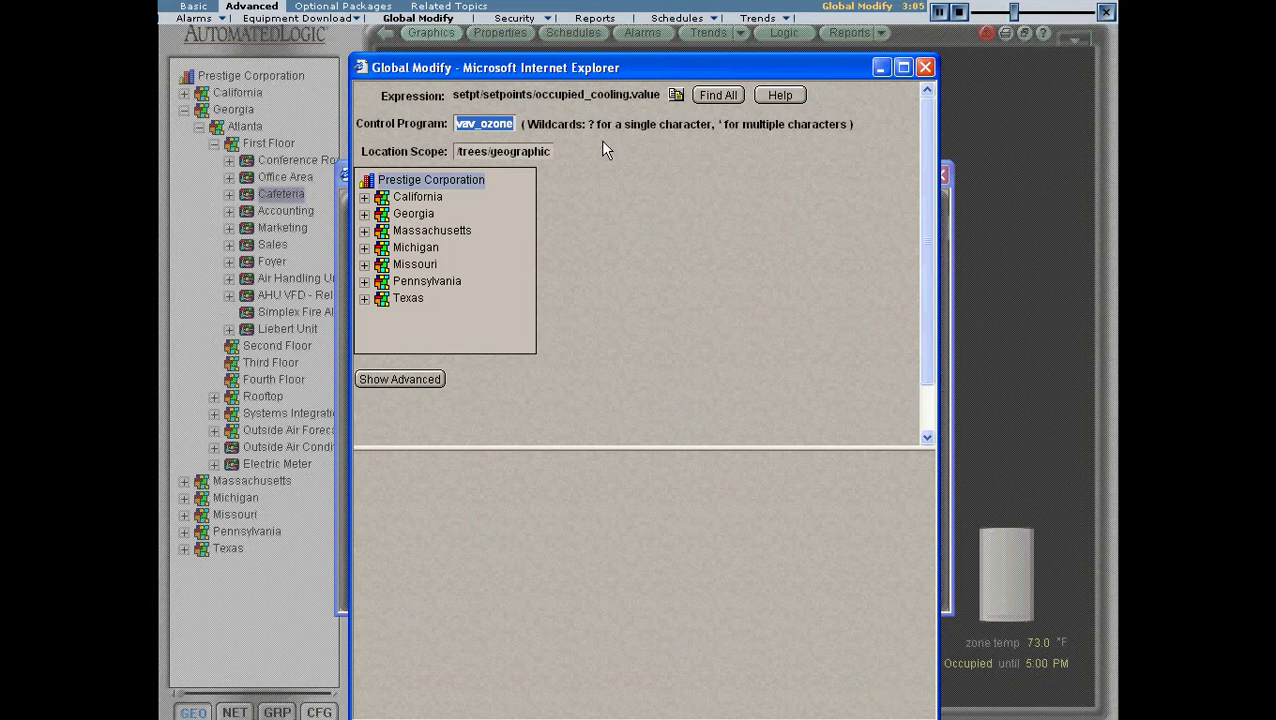
type("*")
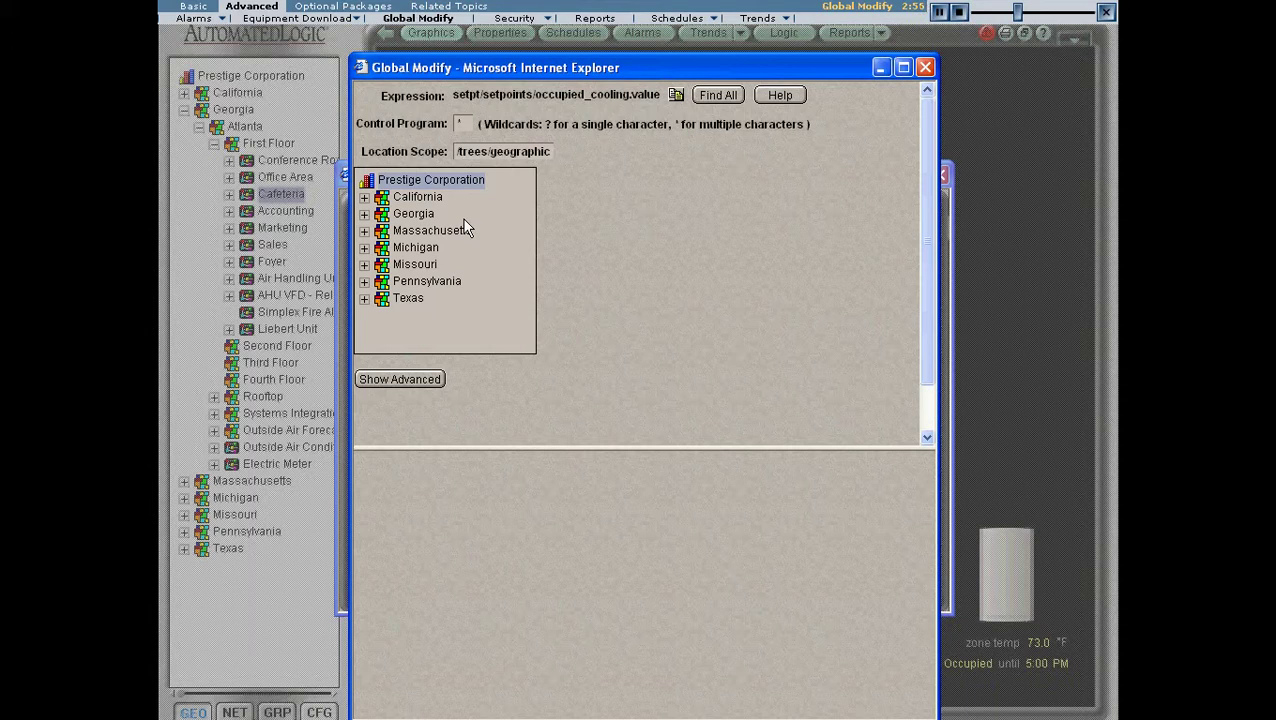
left_click(364, 214)
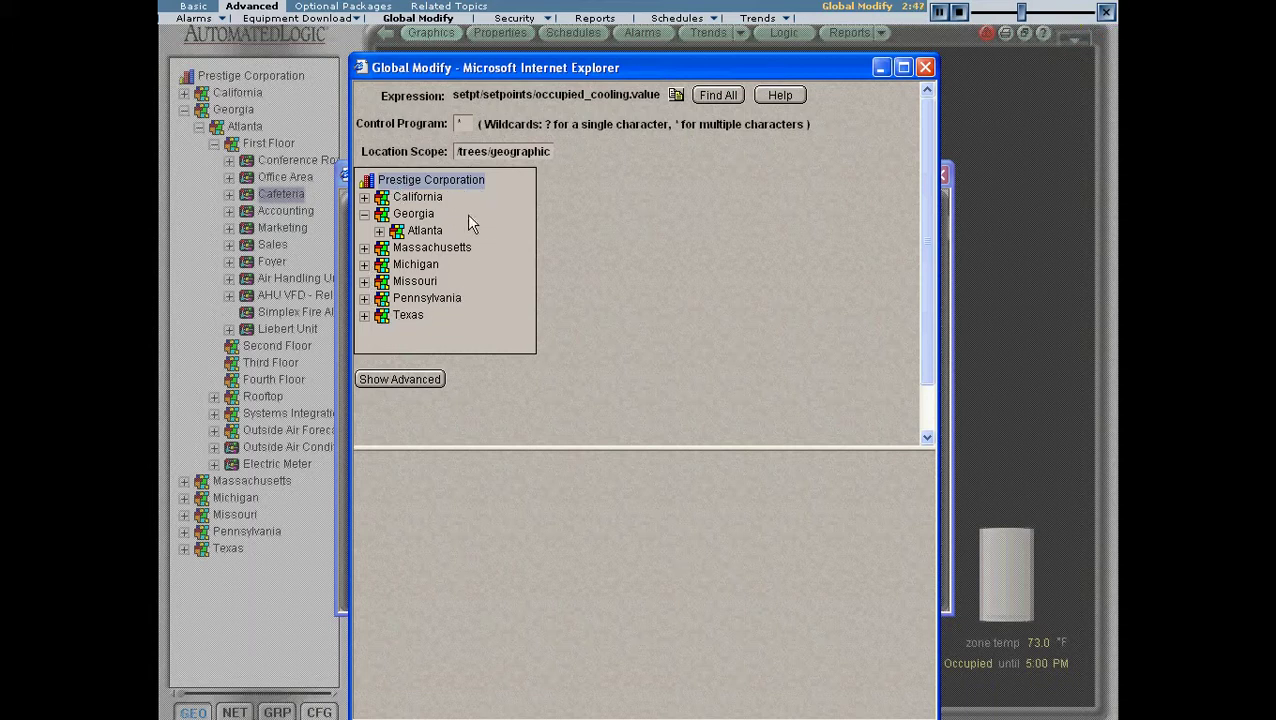
left_click(422, 236)
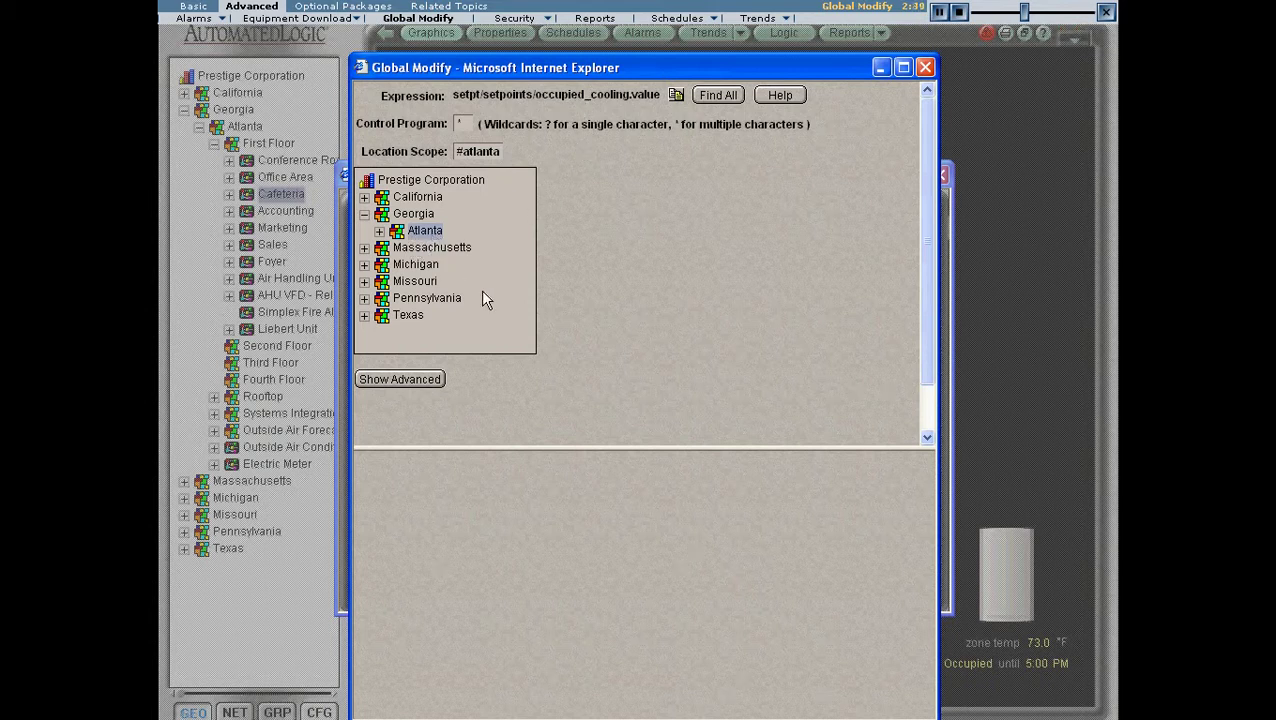
left_click(718, 96)
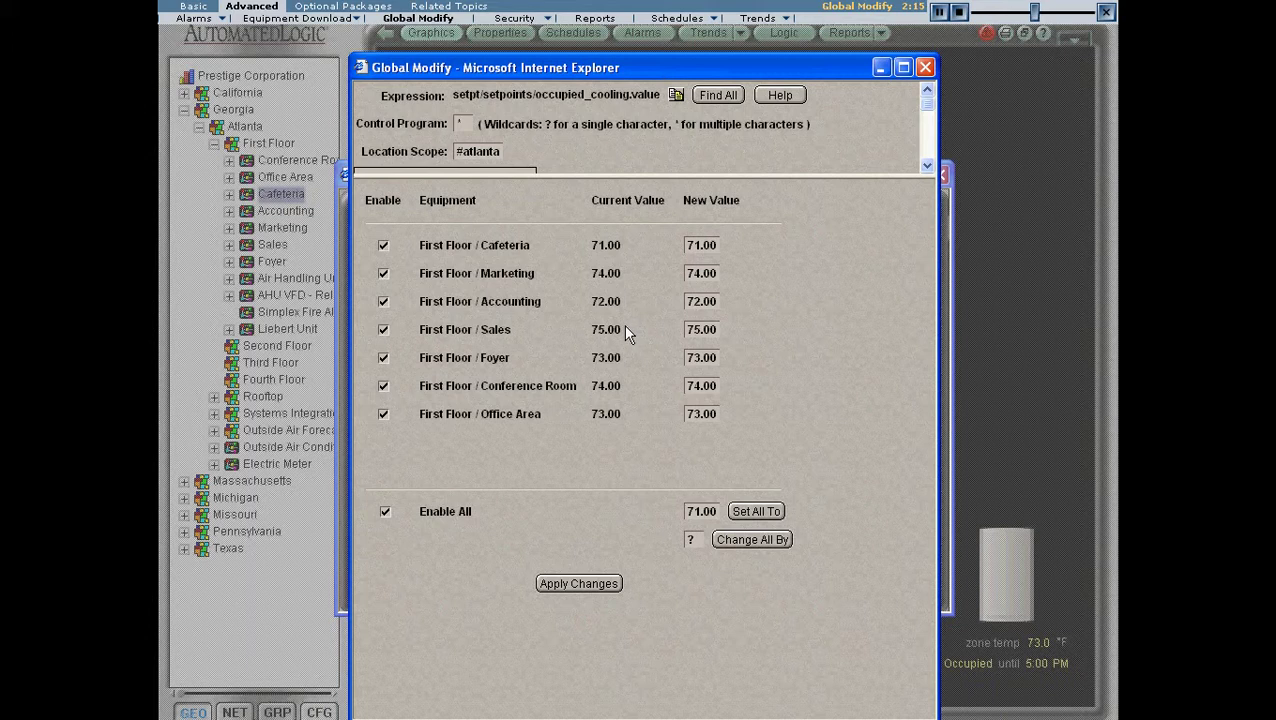
Enter 75.00 as the value for setting all setpoints and 1 as the amount for changing them all
double_click(696, 507)
type("75.00")
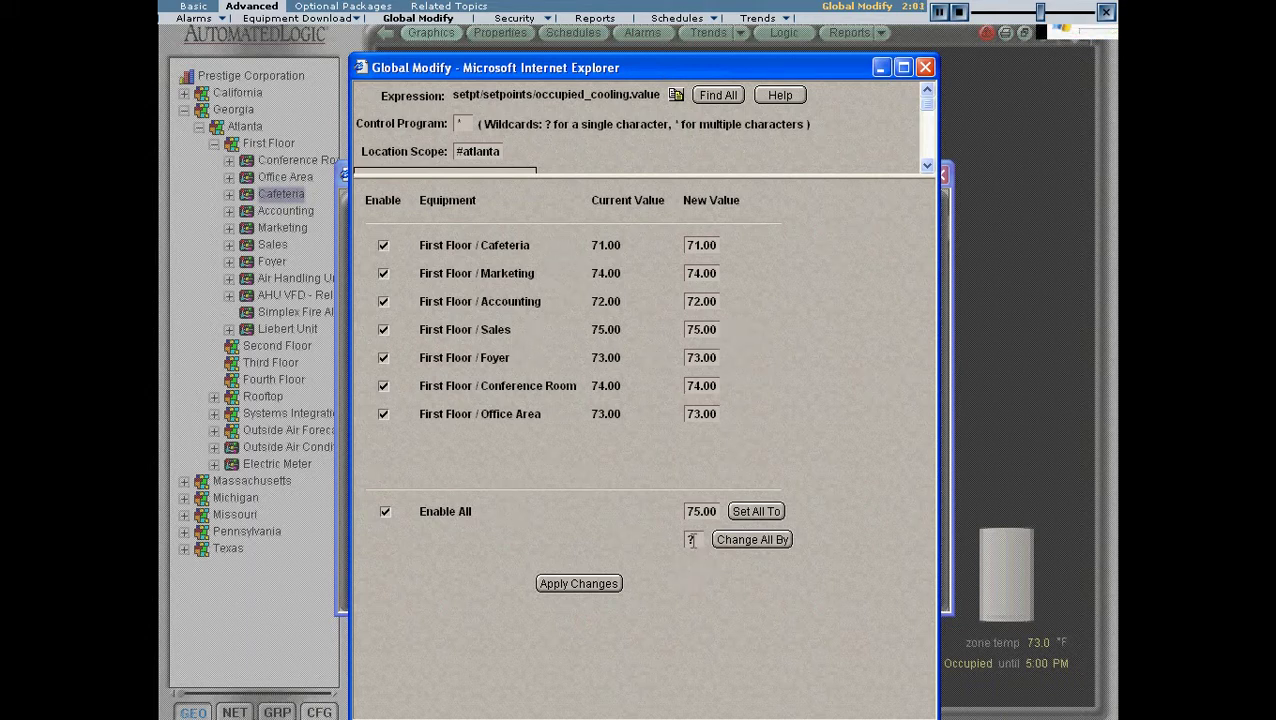
key("Tab")
type("1")
Exclude the Cafeteria, Marketing and Accounting zones from the modification and include them again
left_click(383, 246)
left_click(383, 273)
left_click(383, 301)
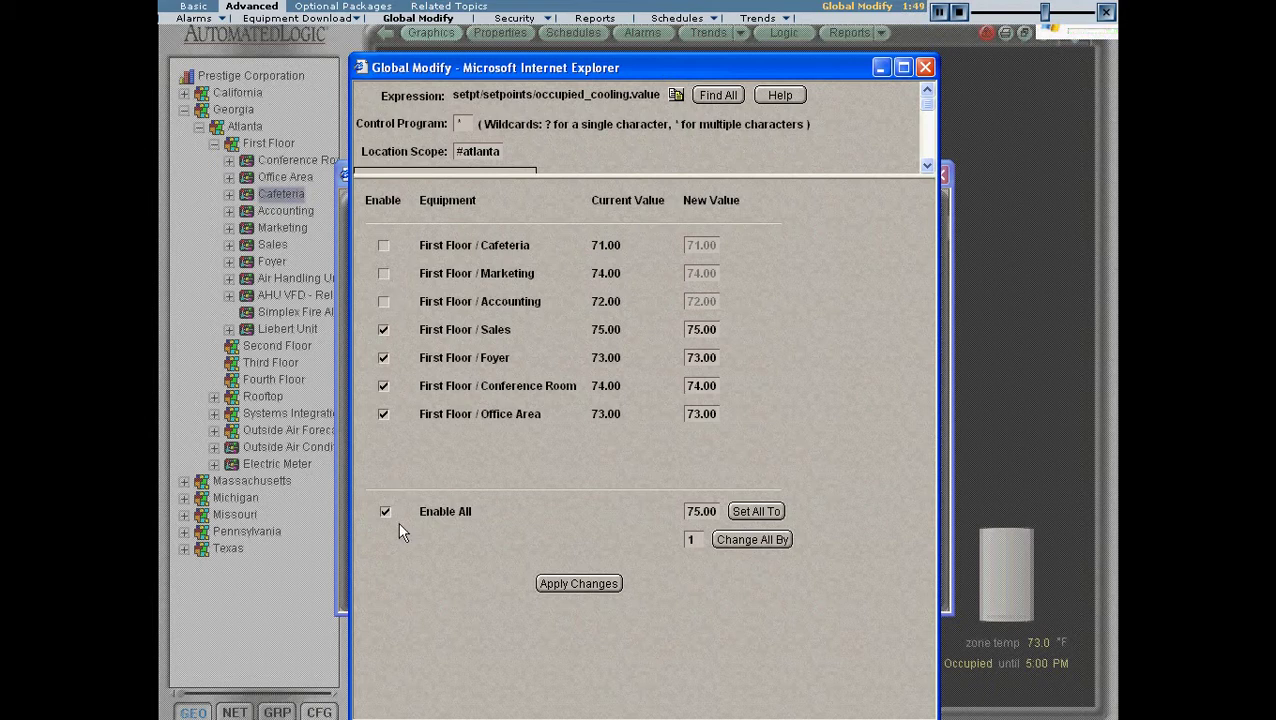
left_click(383, 301)
left_click(383, 273)
left_click(382, 245)
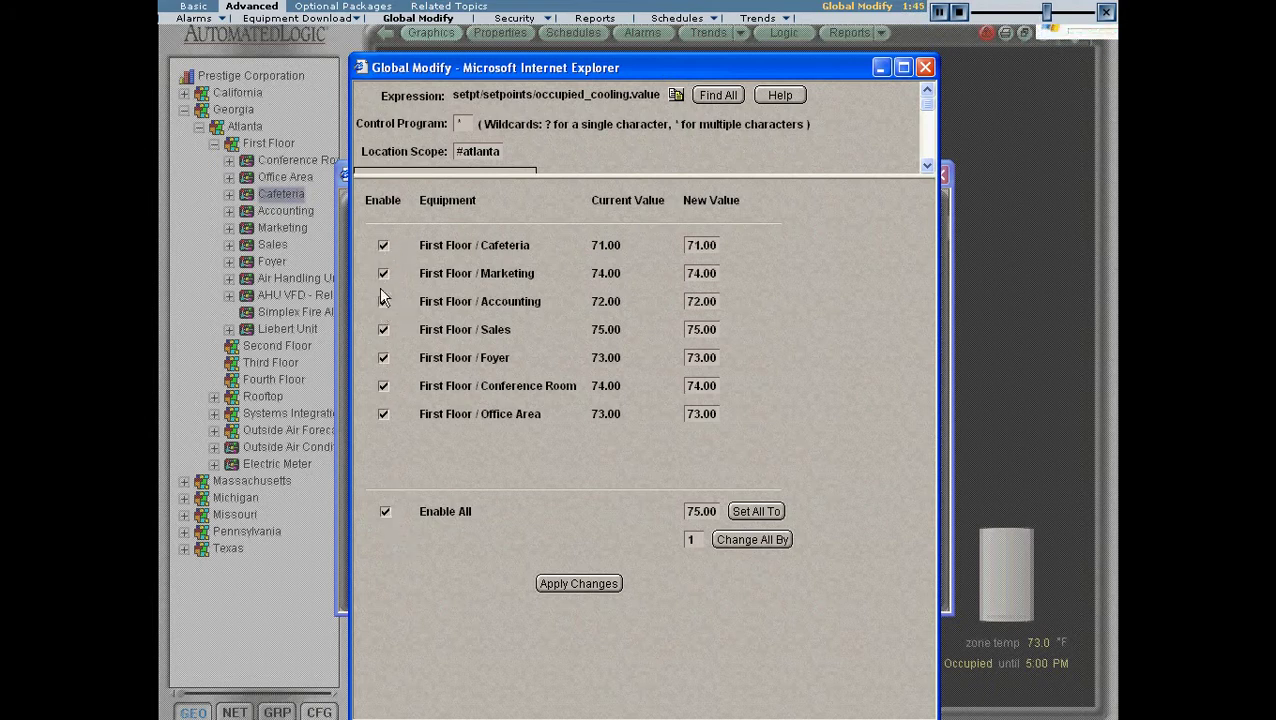
Change all enabled cooling setpoints by the entered amount, apply the changes, and close the Global Modify and setpoint windows
left_click(738, 542)
left_click(575, 584)
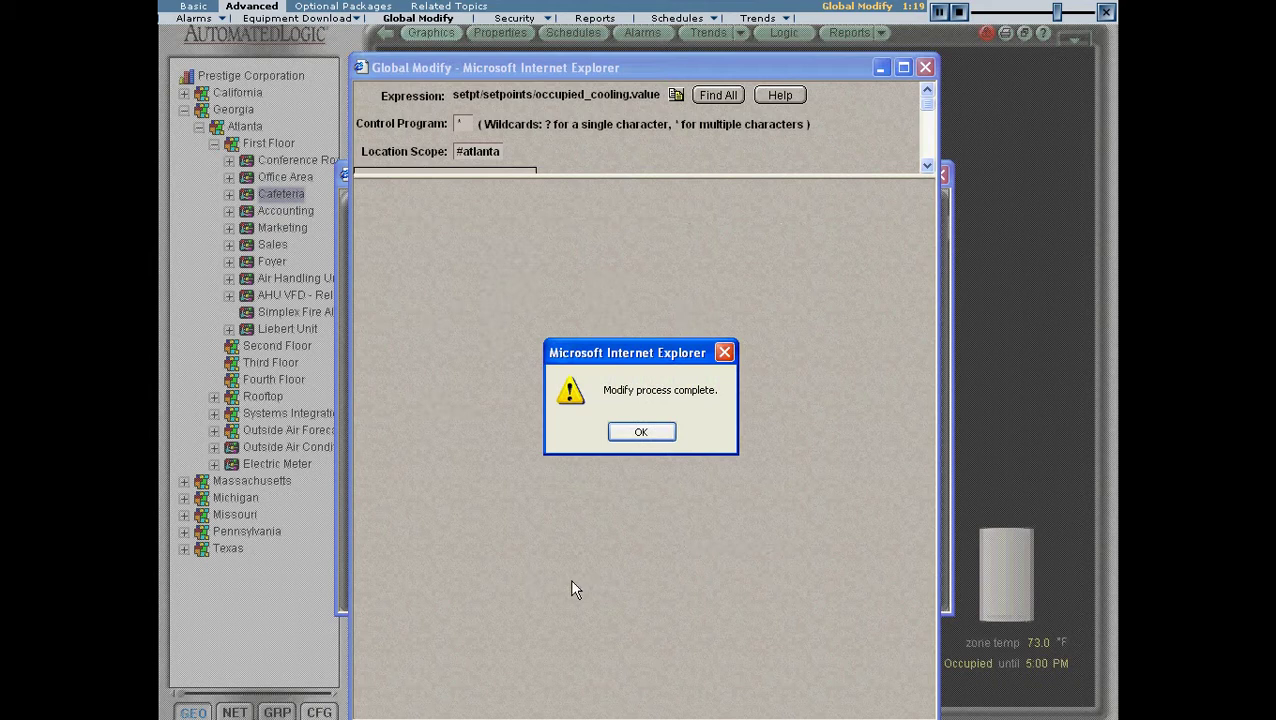
left_click(638, 434)
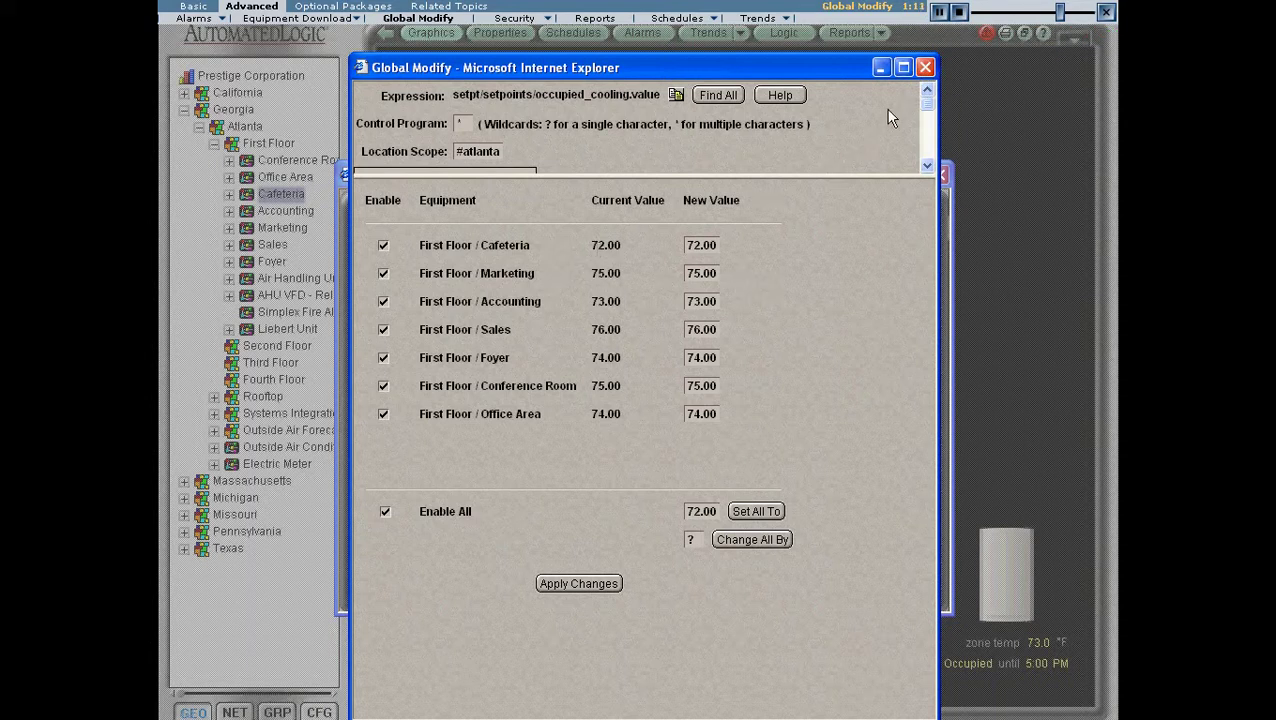
left_click(926, 68)
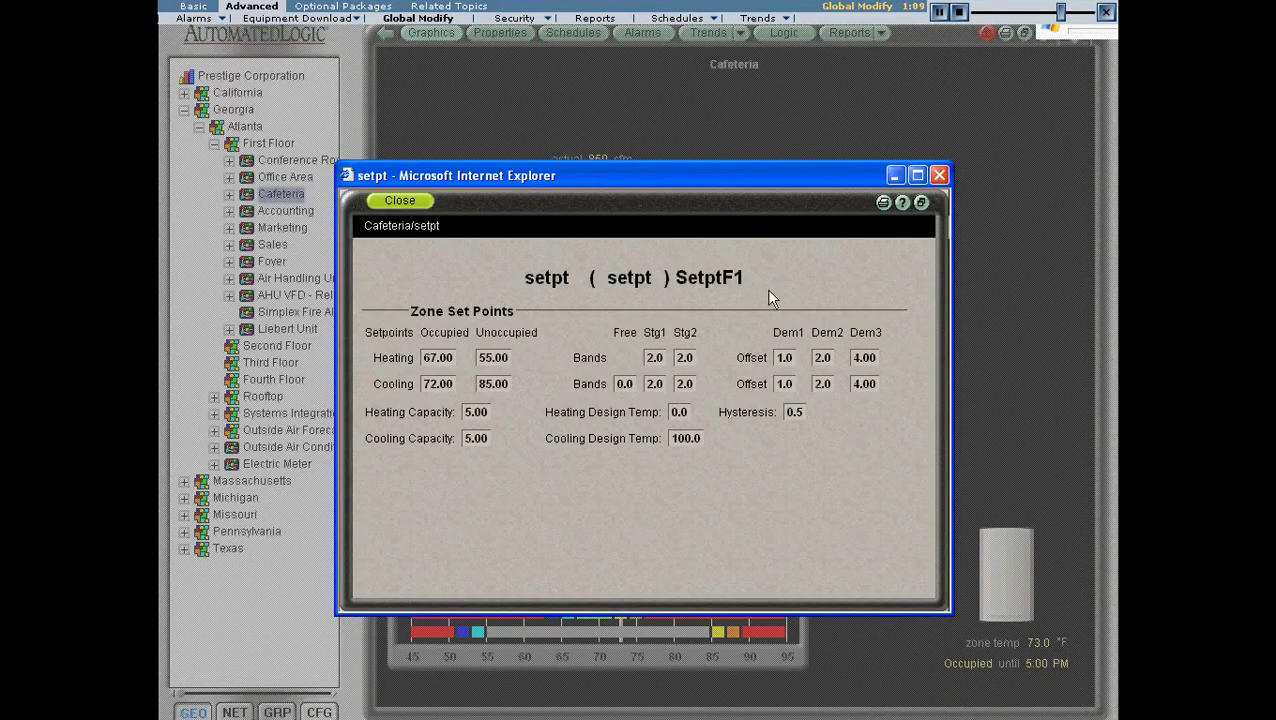
left_click(940, 176)
Open Global Modify for the discharge air temperature on the Sales zone graphic
left_click(268, 245)
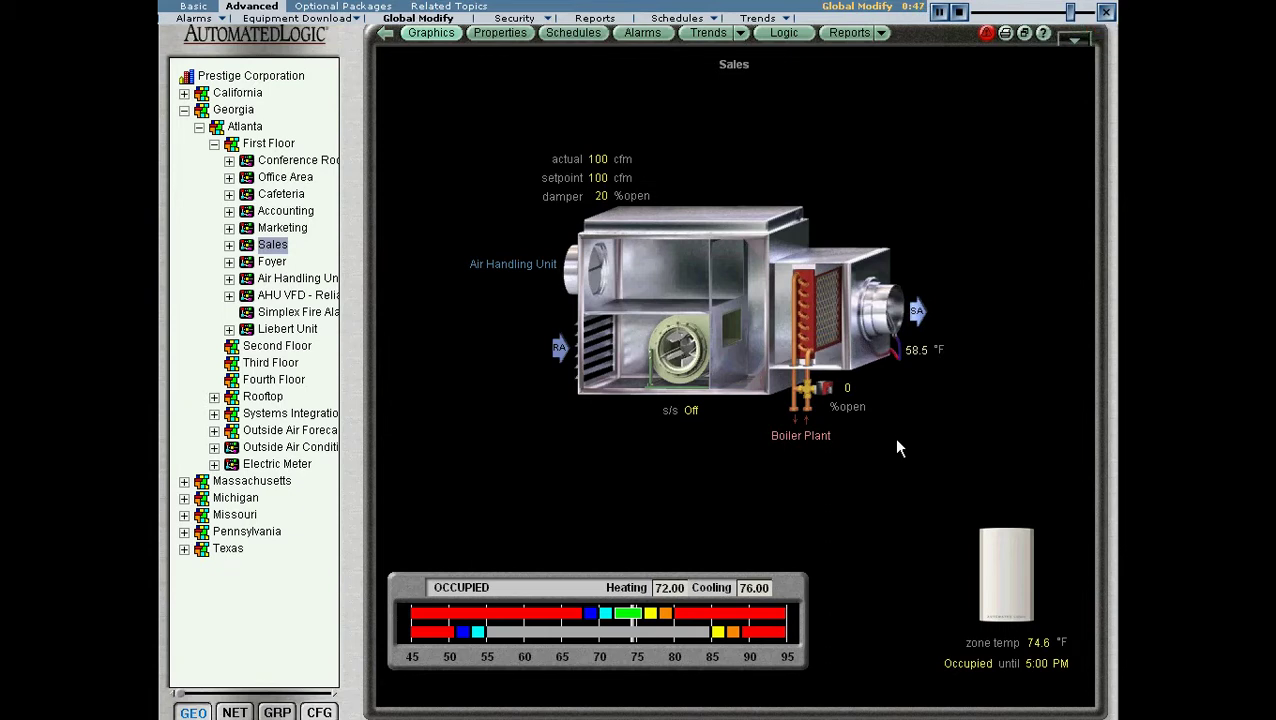
right_click(912, 350)
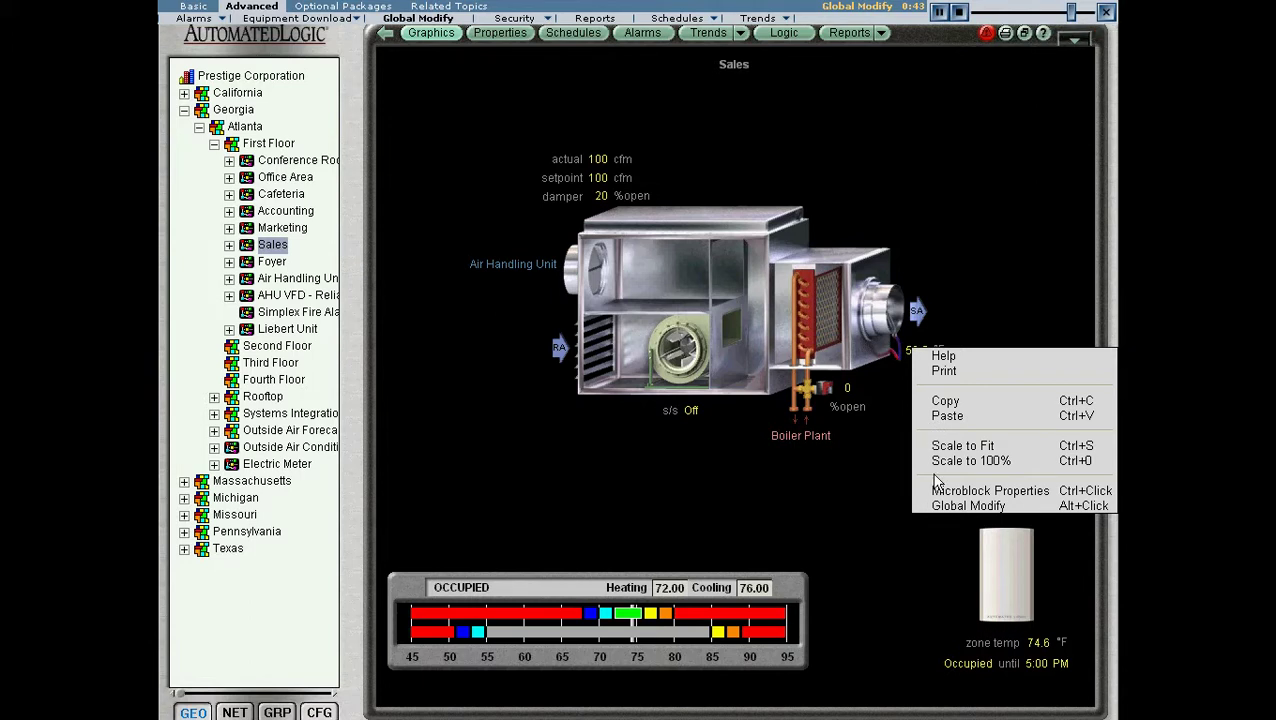
left_click(931, 507)
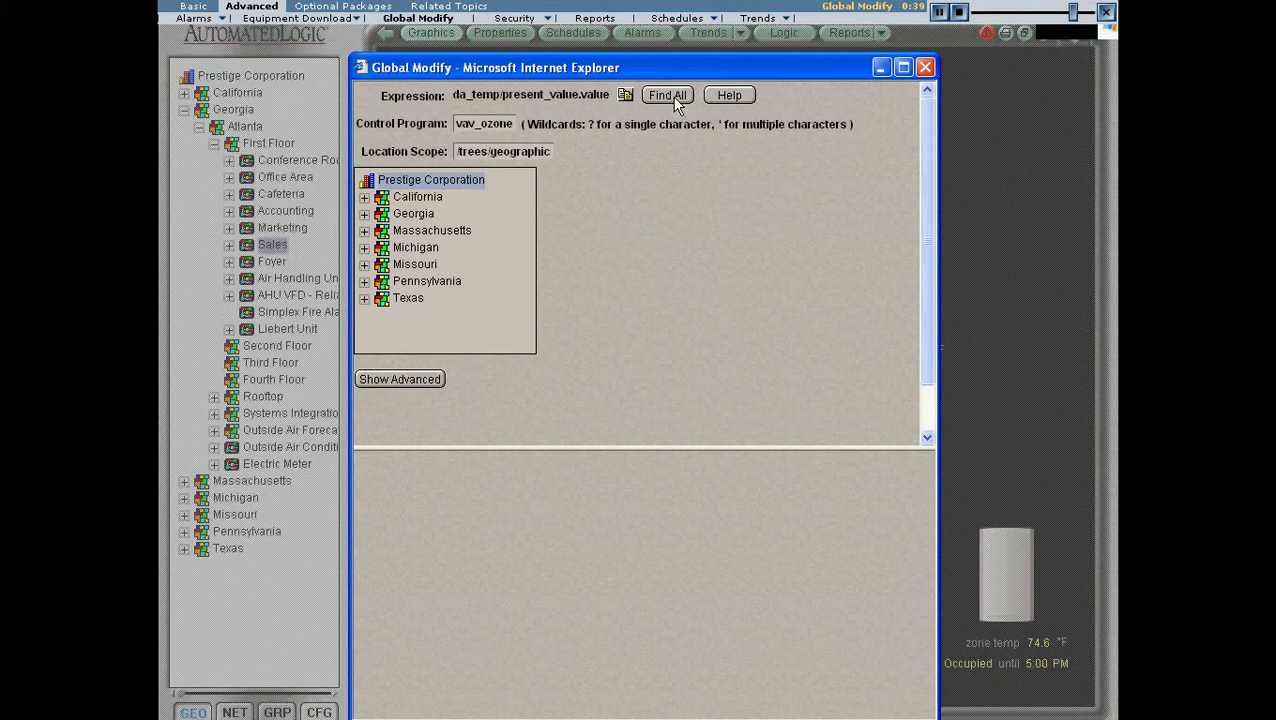
Find all discharge air temperature values in the Georgia location, using the wildcard * for the control program
double_click(484, 124)
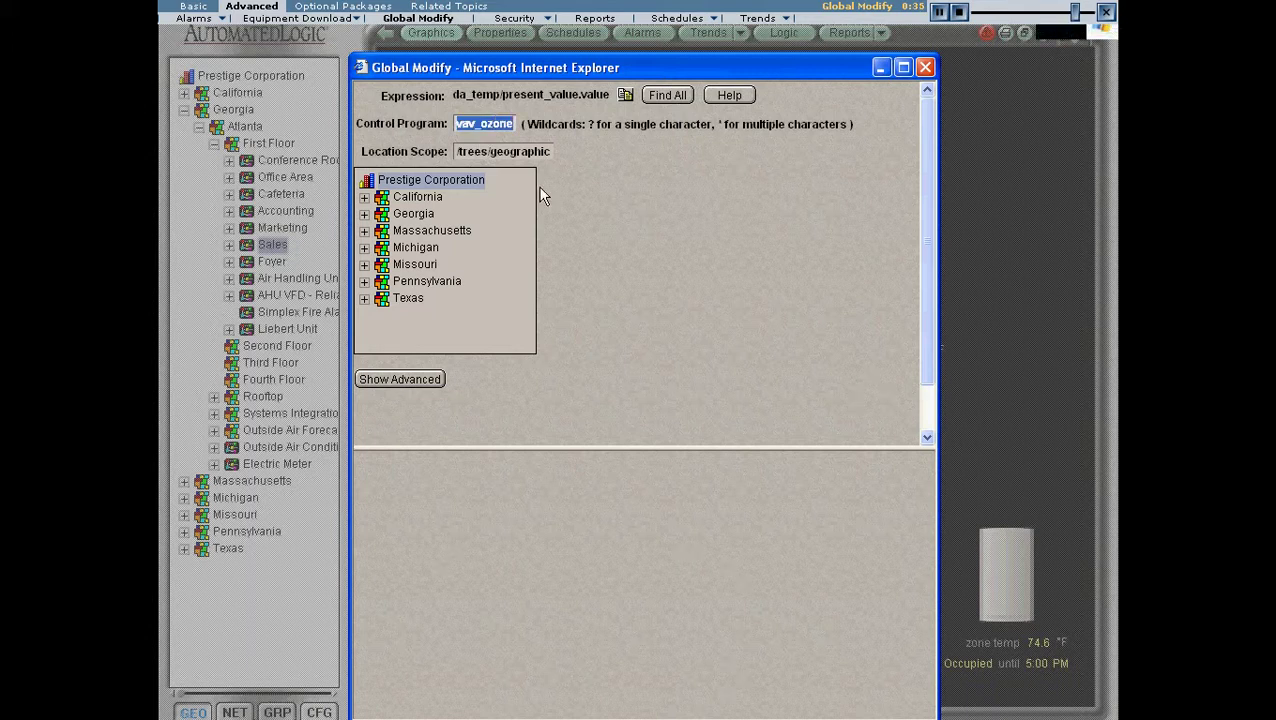
type("*")
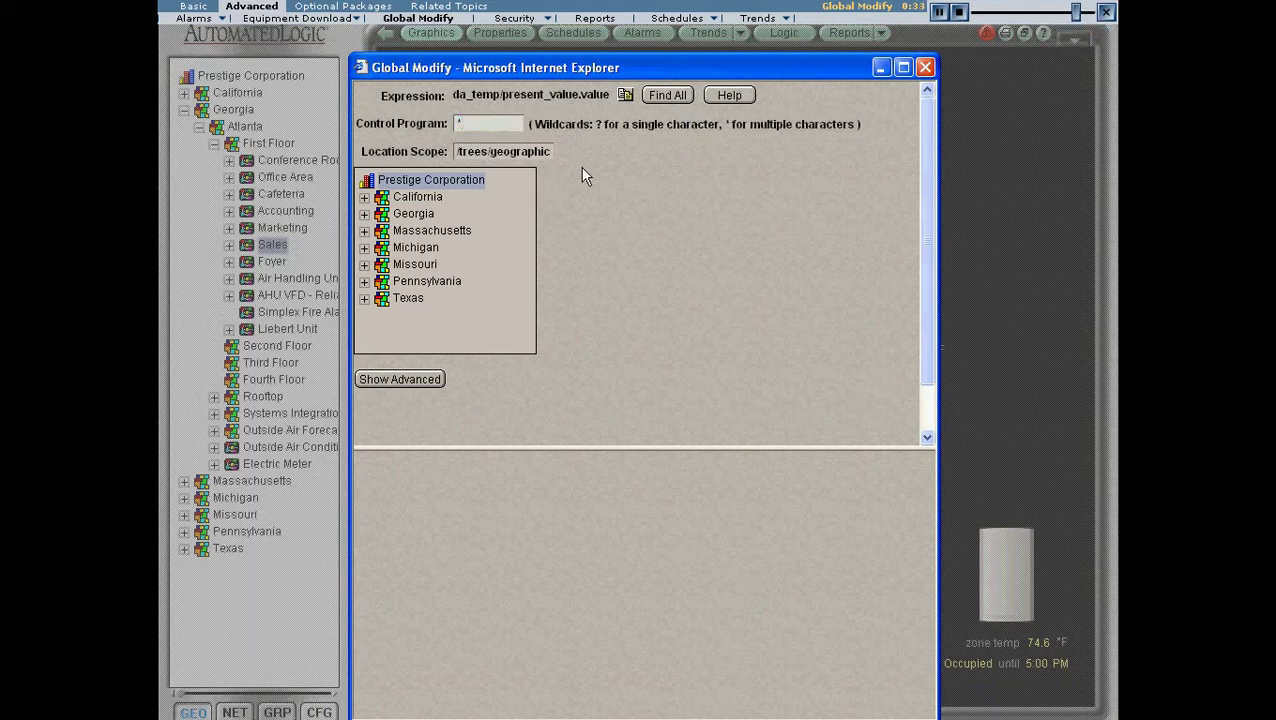
left_click(660, 148)
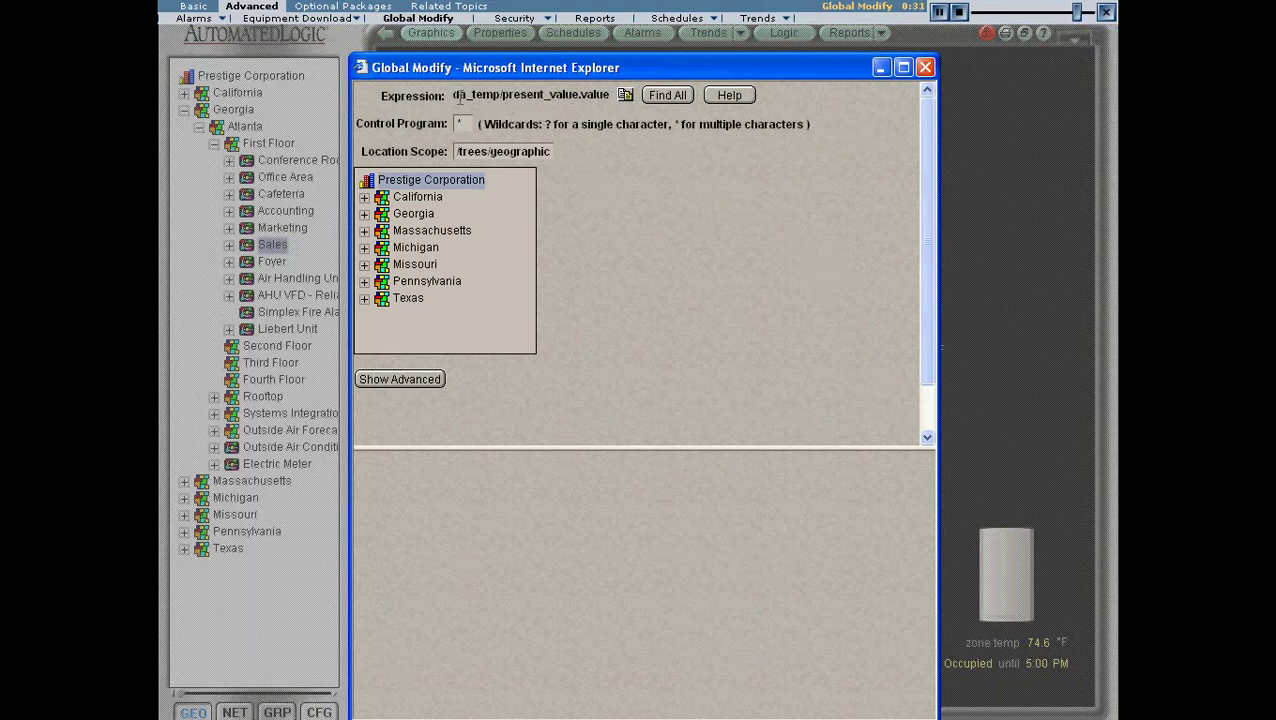
left_click(413, 215)
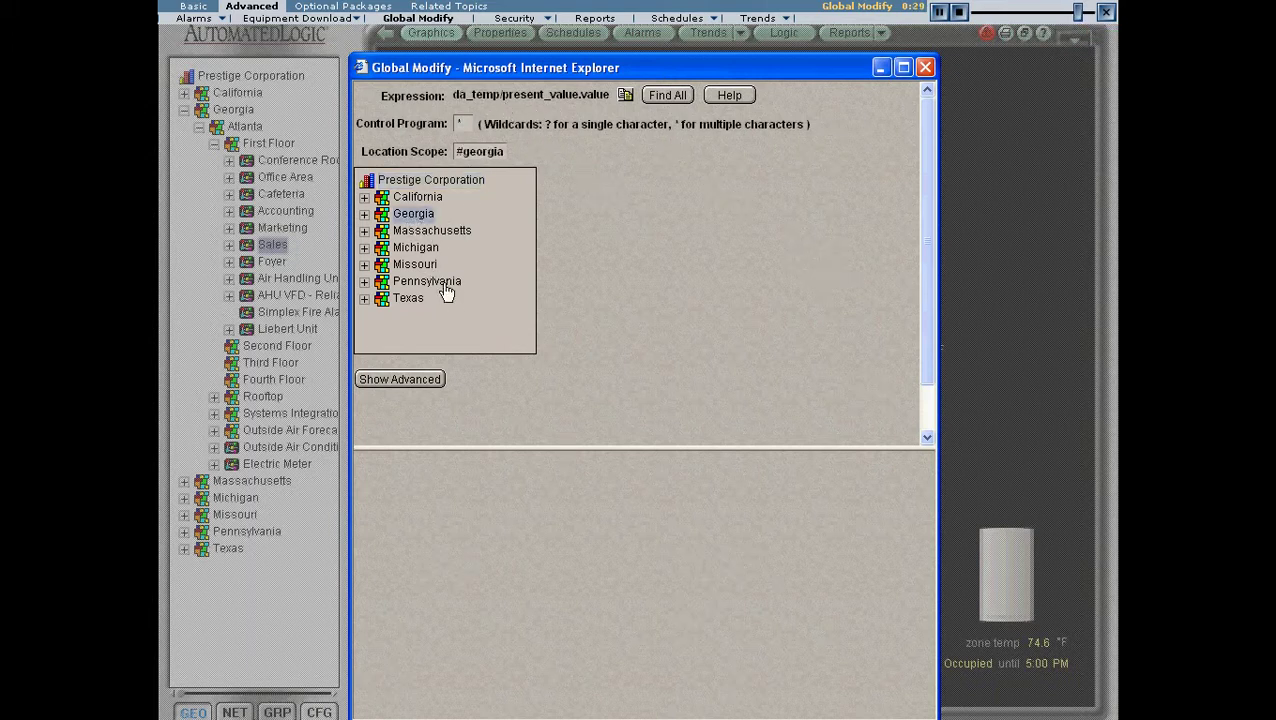
left_click(665, 94)
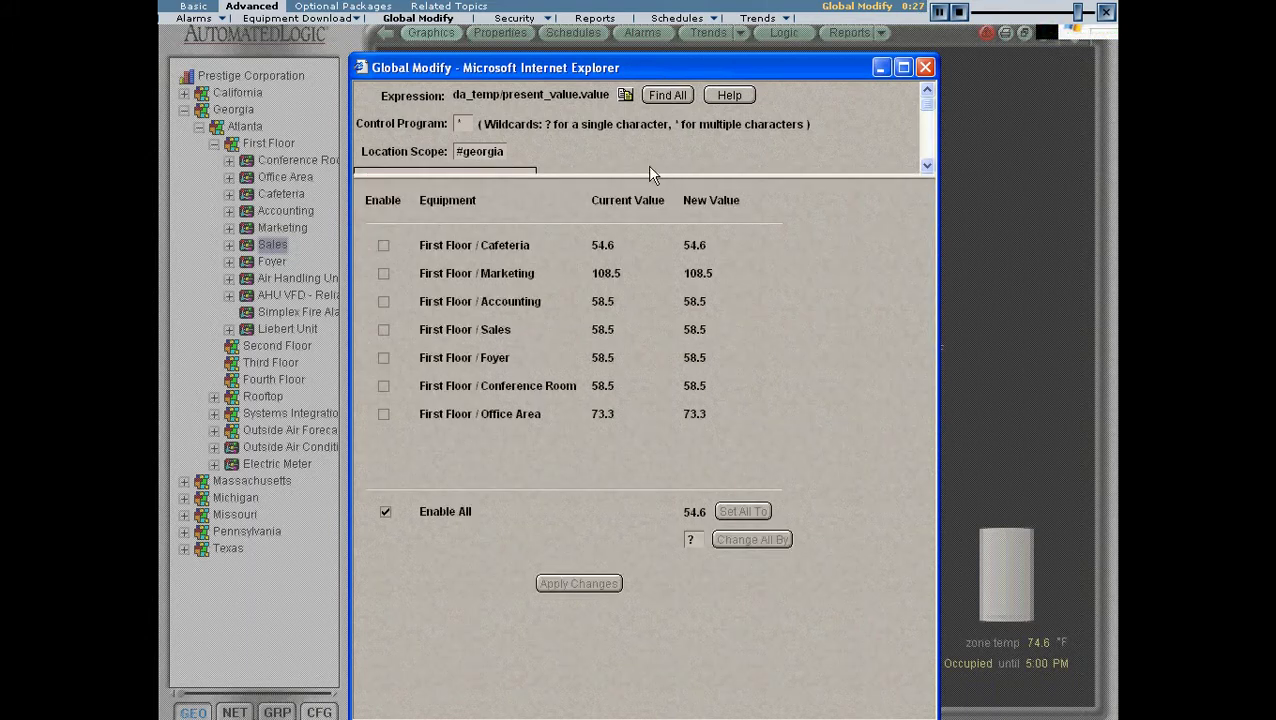